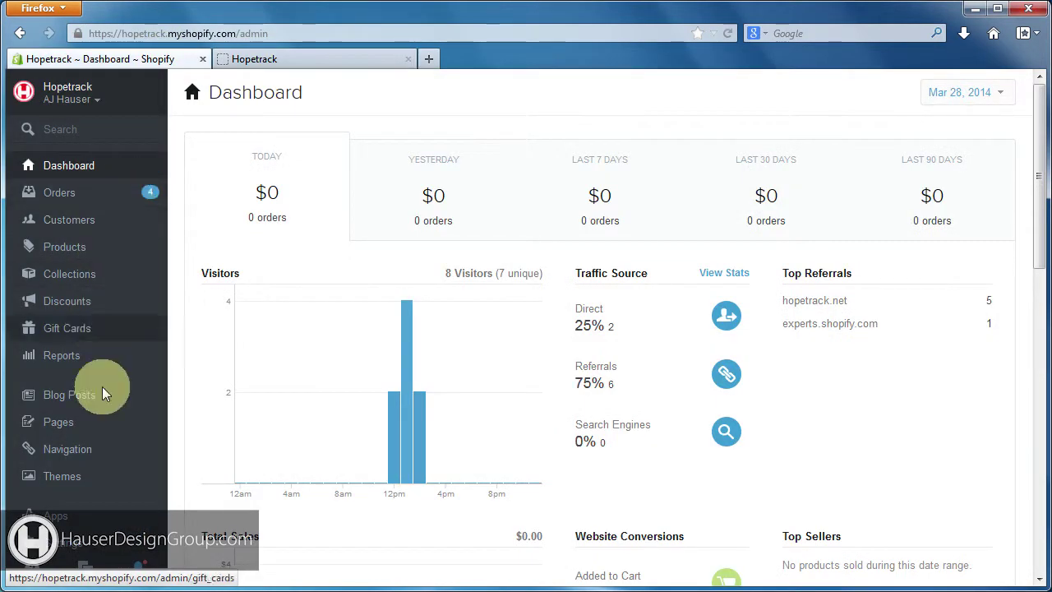
Step: Go from the Dashboard to the store's General settings page
{"action": "left_click", "coordinate": [80, 549]}
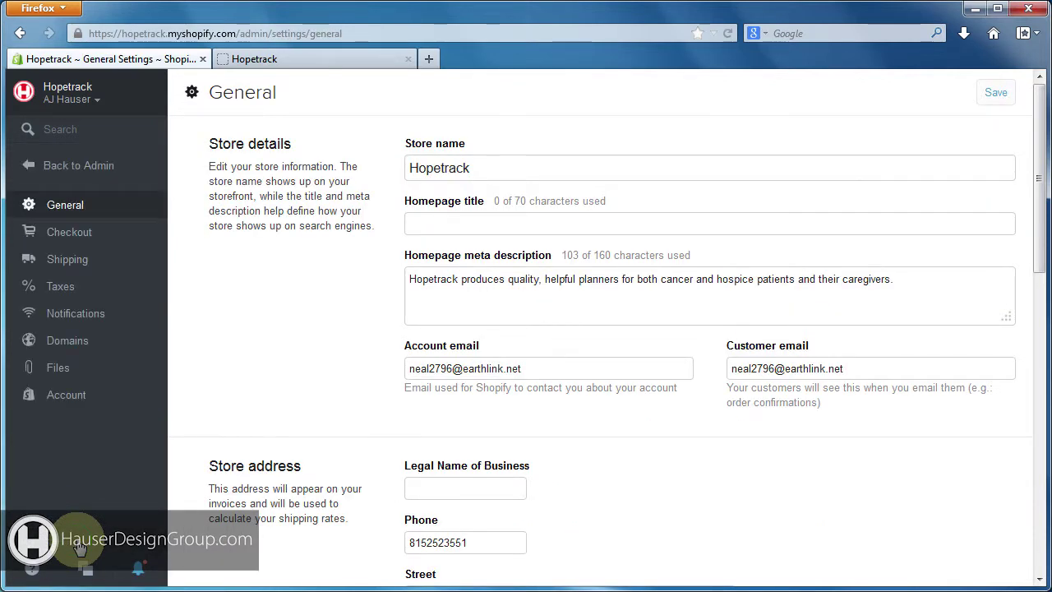
Step: Go to Notifications settings and open the Order Confirmation email template for editing
{"action": "left_click", "coordinate": [74, 320]}
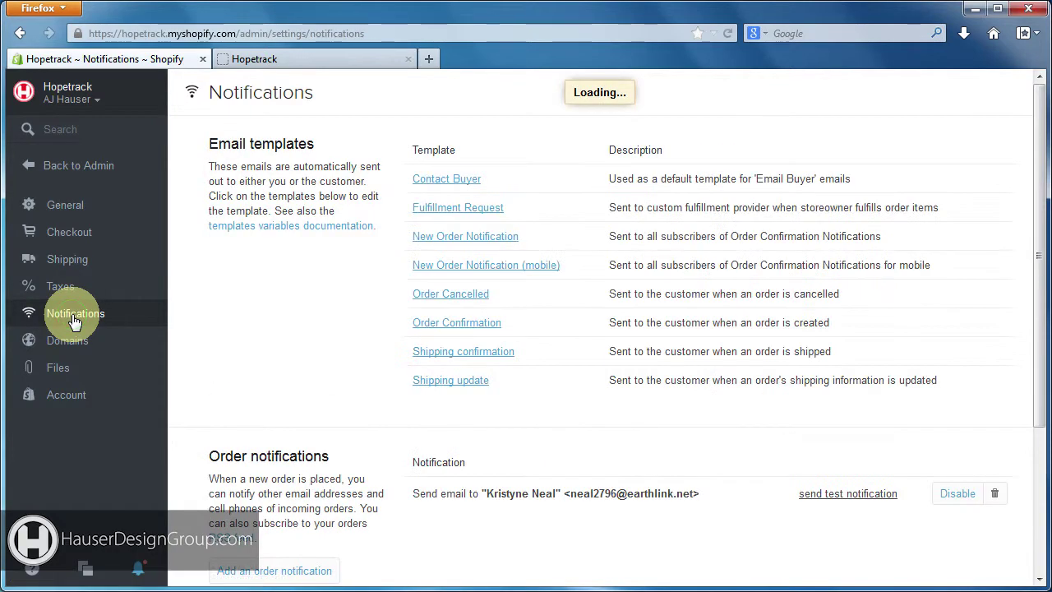
{"action": "left_click", "coordinate": [450, 183]}
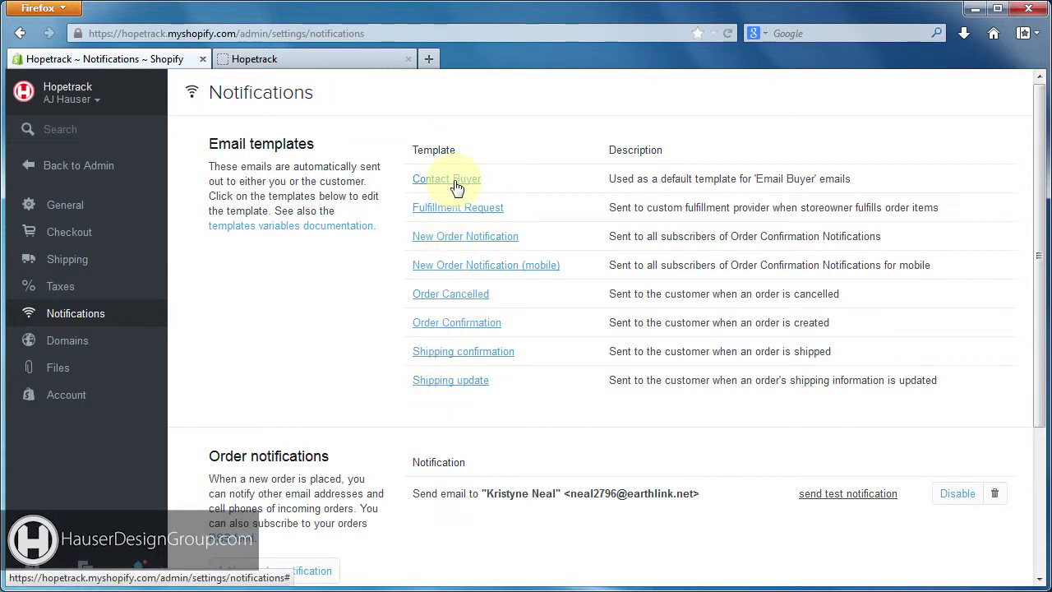
{"action": "left_click", "coordinate": [474, 328]}
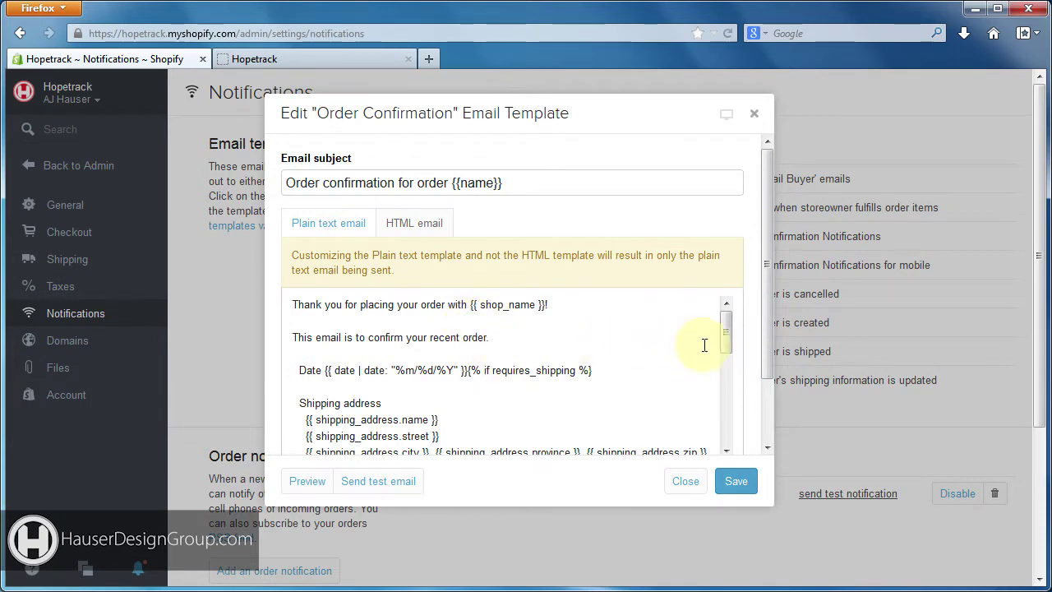
Step: Inspect the plain-text template around the shipping name line
{"action": "mouse_move", "coordinate": [724, 333]}
{"action": "left_mouse_down"}
{"action": "mouse_move", "coordinate": [723, 364]}
{"action": "mouse_move", "coordinate": [709, 336]}
{"action": "left_mouse_up"}
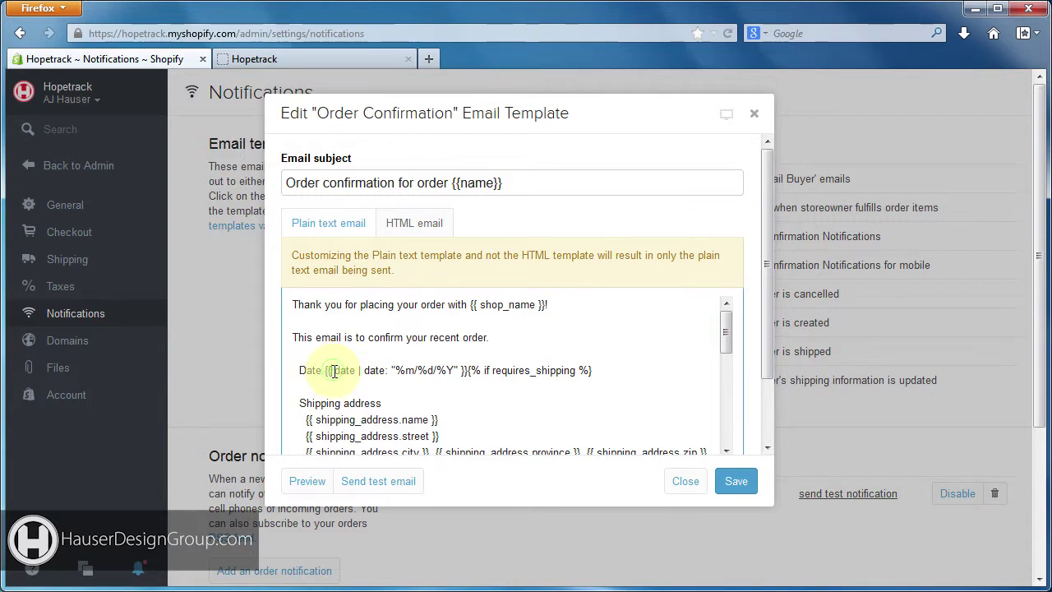
{"action": "left_click", "coordinate": [435, 420]}
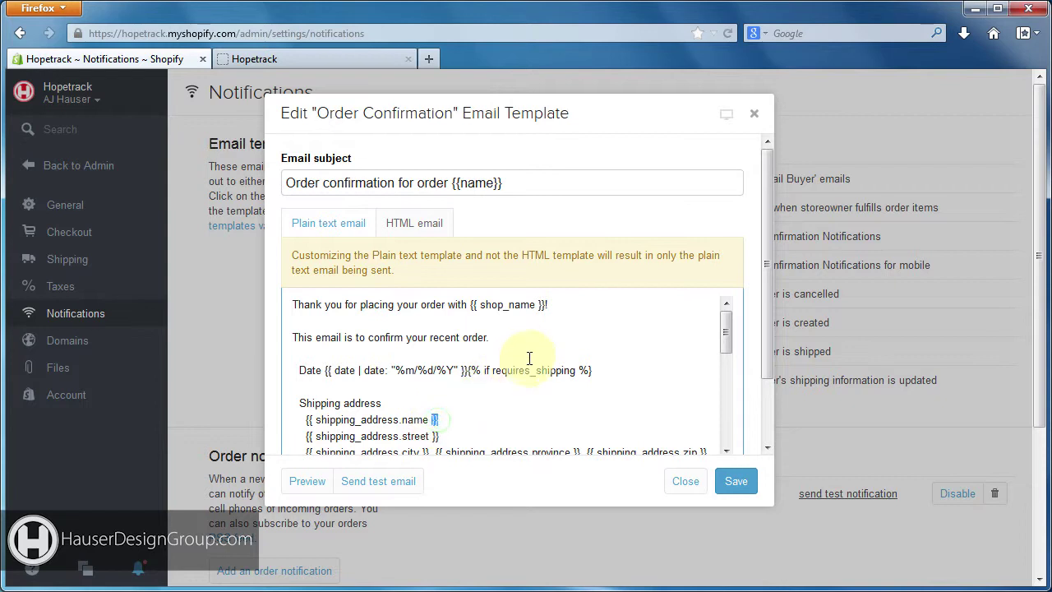
{"action": "scroll", "coordinate": [528, 360], "scroll_direction": "down", "scroll_amount": 1}
{"action": "scroll", "coordinate": [527, 360], "scroll_direction": "up", "scroll_amount": 1}
{"action": "left_click", "coordinate": [359, 419]}
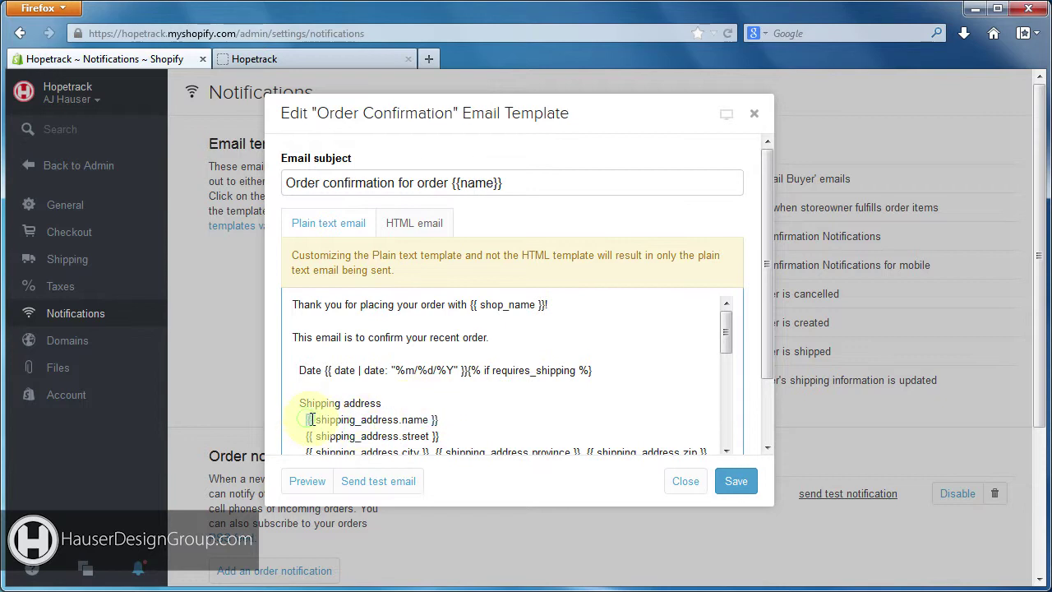
Step: Select parts of the shipping_address.name and date variables, then view the HTML email version
{"action": "left_click_drag", "start_coordinate": [315, 419], "coordinate": [444, 419]}
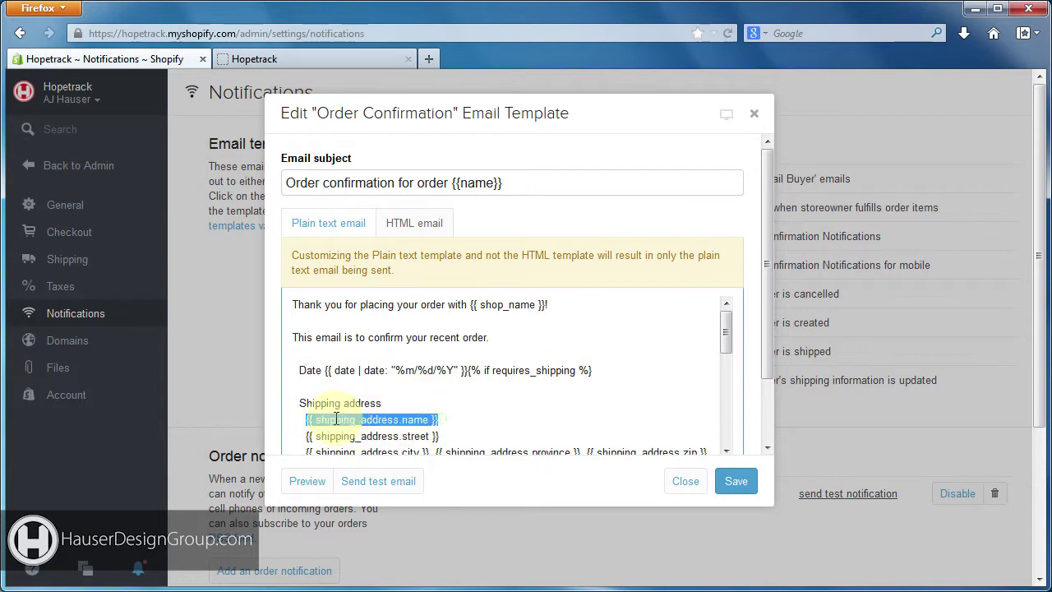
{"action": "left_click", "coordinate": [301, 420]}
{"action": "left_click_drag", "start_coordinate": [303, 420], "coordinate": [436, 420]}
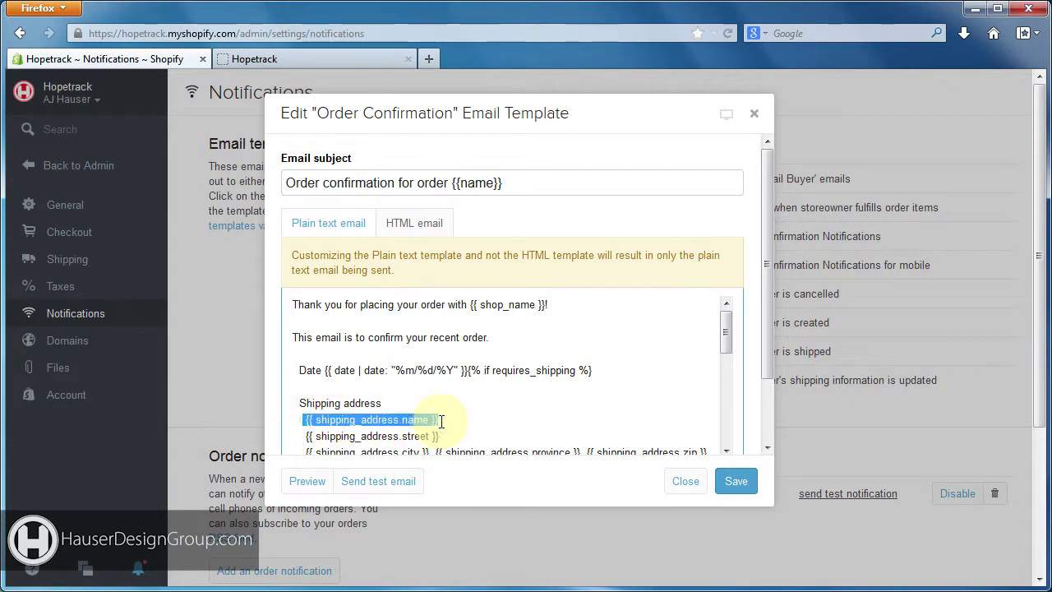
{"action": "left_click_drag", "start_coordinate": [329, 420], "coordinate": [393, 421]}
{"action": "scroll", "coordinate": [407, 423], "scroll_direction": "down", "scroll_amount": 1}
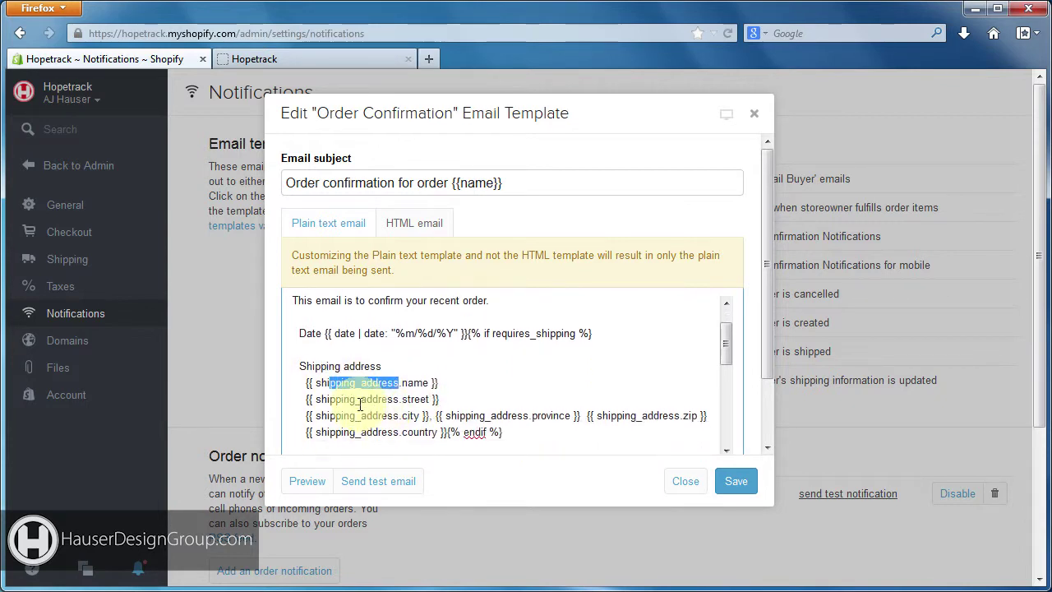
{"action": "scroll", "coordinate": [412, 399], "scroll_direction": "up", "scroll_amount": 1}
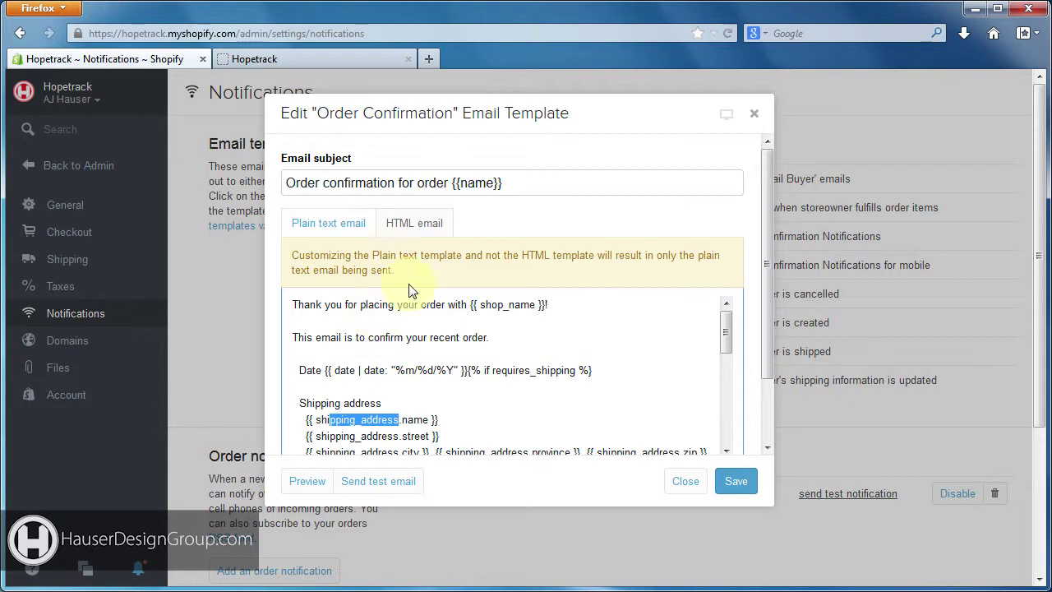
{"action": "double_click", "coordinate": [328, 369]}
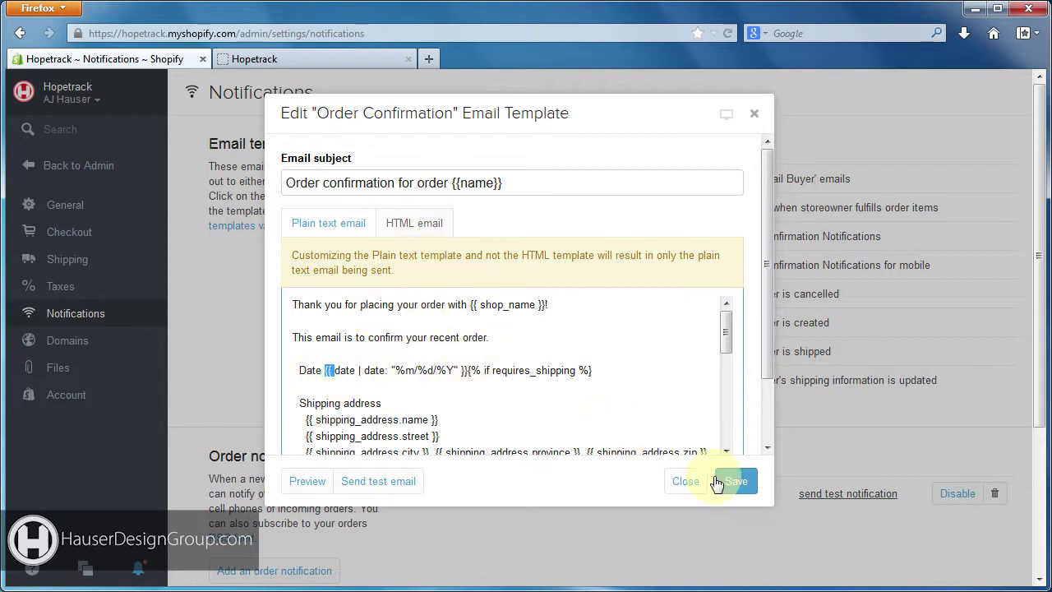
{"action": "left_click", "coordinate": [408, 228]}
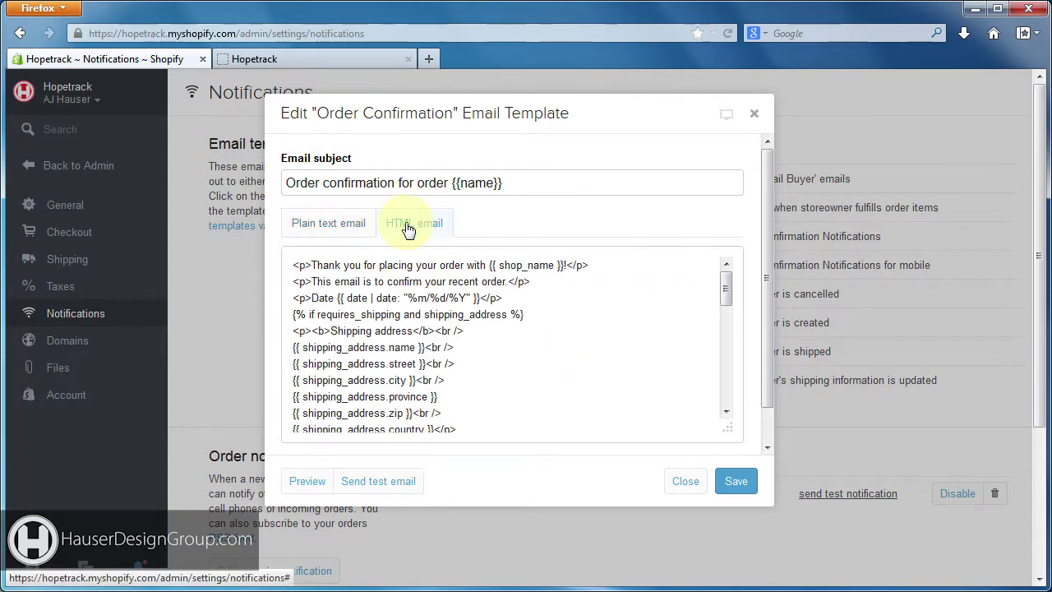
Step: Compare the Plain text and HTML email versions, then close the editor without saving
{"action": "left_click", "coordinate": [337, 234]}
{"action": "left_click", "coordinate": [424, 230]}
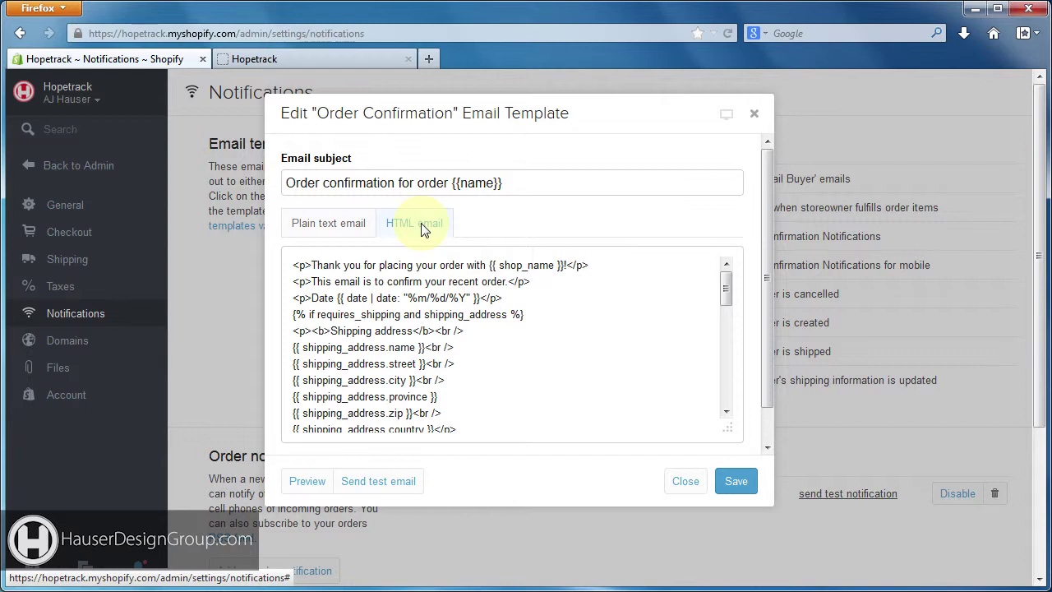
{"action": "left_click", "coordinate": [337, 228]}
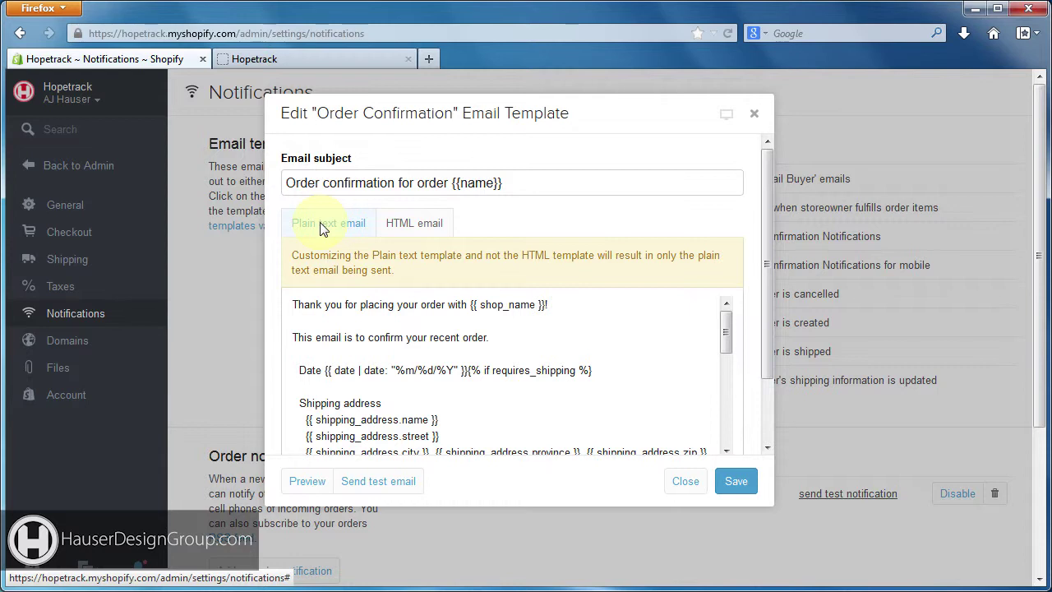
{"action": "left_click", "coordinate": [419, 229]}
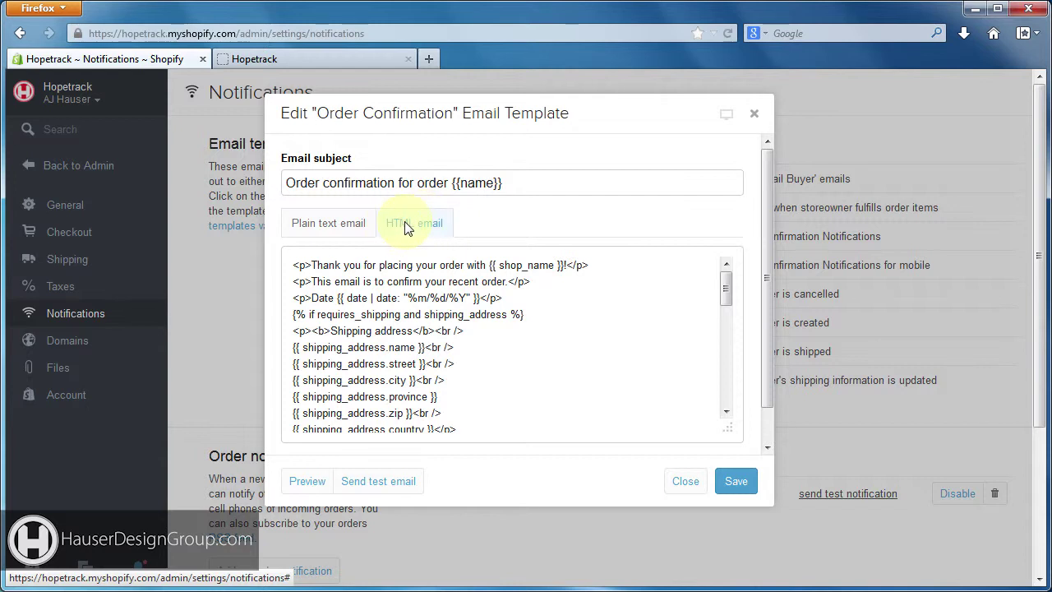
{"action": "left_click", "coordinate": [331, 230]}
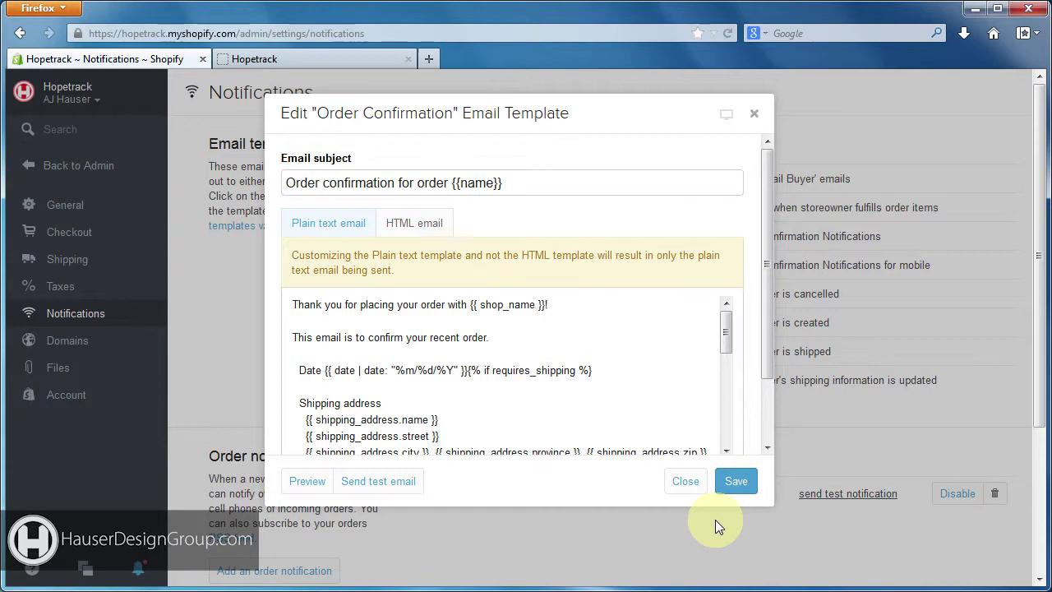
{"action": "left_click", "coordinate": [685, 481]}
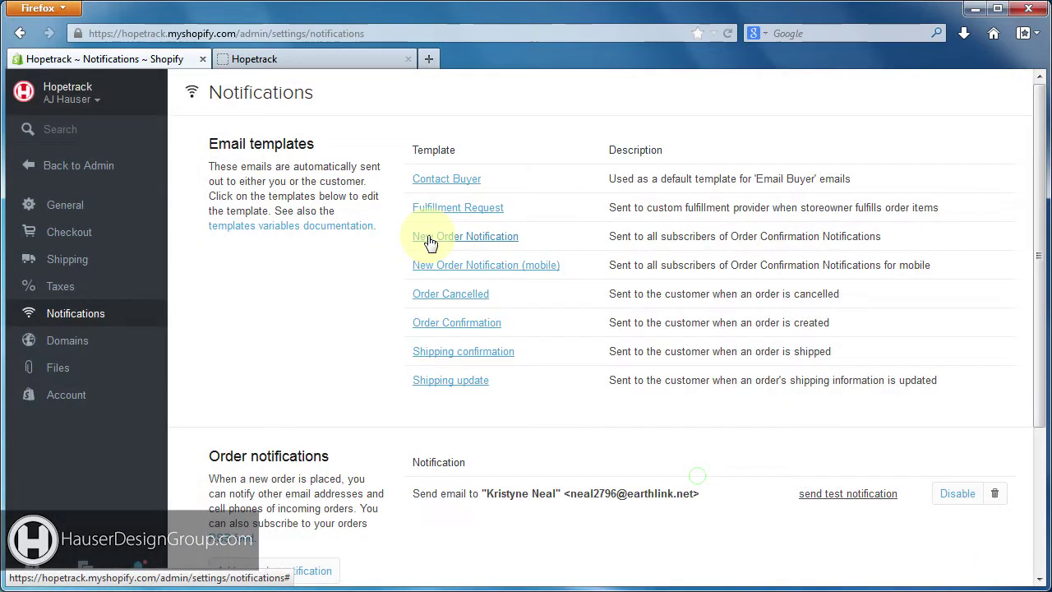
Step: Reopen Order Confirmation and preview it rendered for sample order #9999
{"action": "left_click", "coordinate": [466, 329]}
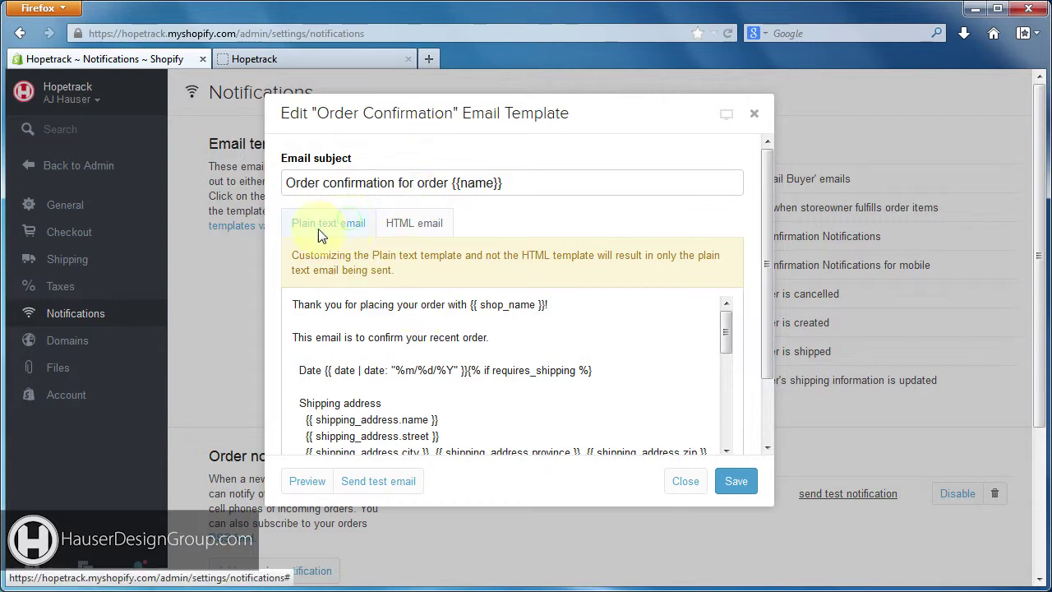
{"action": "left_click", "coordinate": [308, 483]}
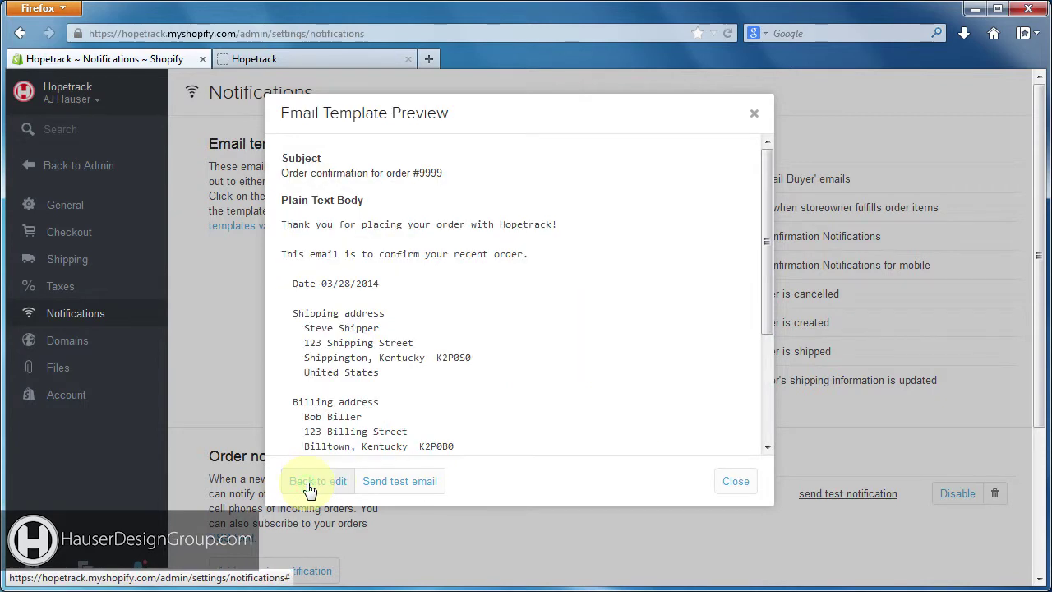
Step: Review the rendered preview, highlighting the Hopetrack shop name, then close it
{"action": "scroll", "coordinate": [509, 246], "scroll_direction": "down", "scroll_amount": 4}
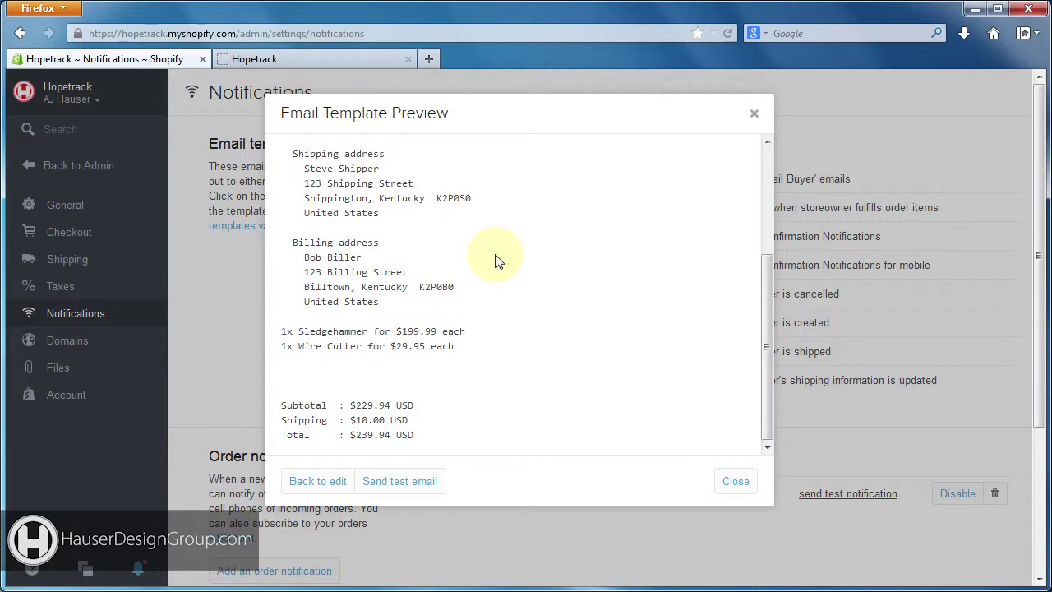
{"action": "scroll", "coordinate": [419, 257], "scroll_direction": "up", "scroll_amount": 4}
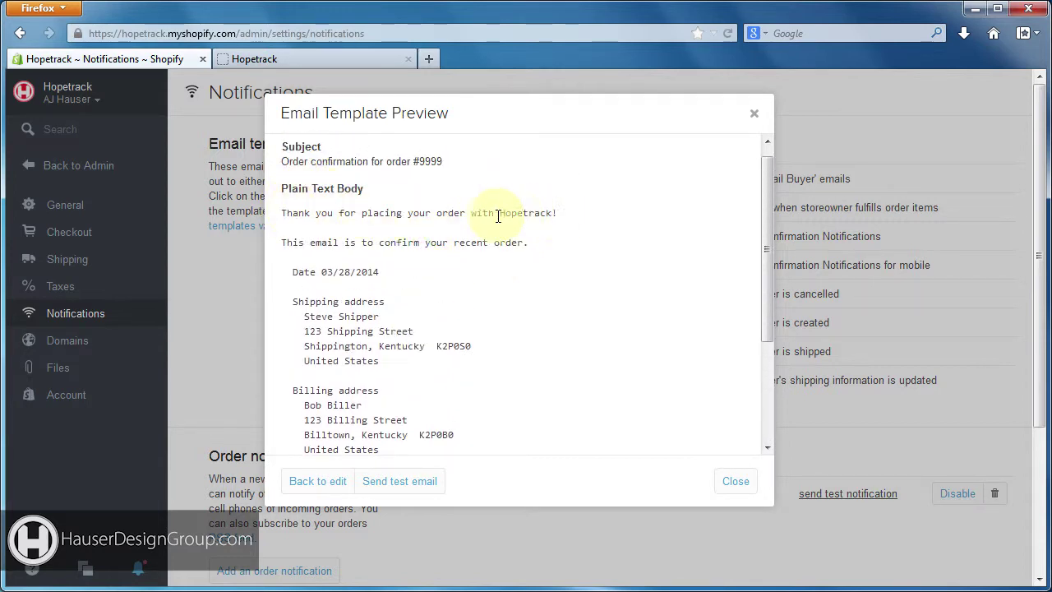
{"action": "left_click_drag", "start_coordinate": [499, 213], "coordinate": [559, 212]}
{"action": "left_click_drag", "start_coordinate": [524, 213], "coordinate": [530, 213]}
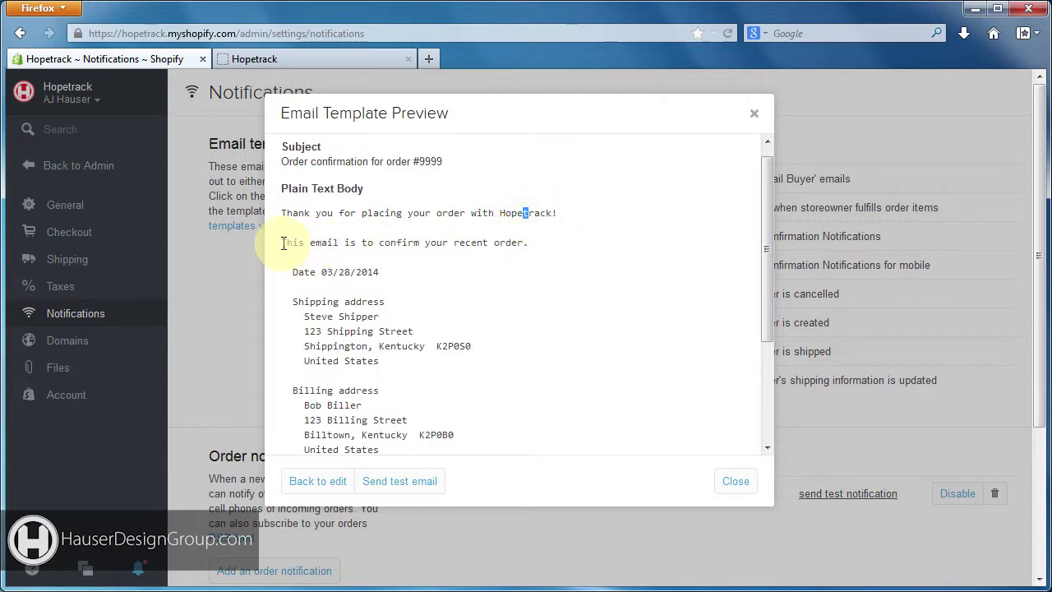
{"action": "scroll", "coordinate": [424, 265], "scroll_direction": "down", "scroll_amount": 2}
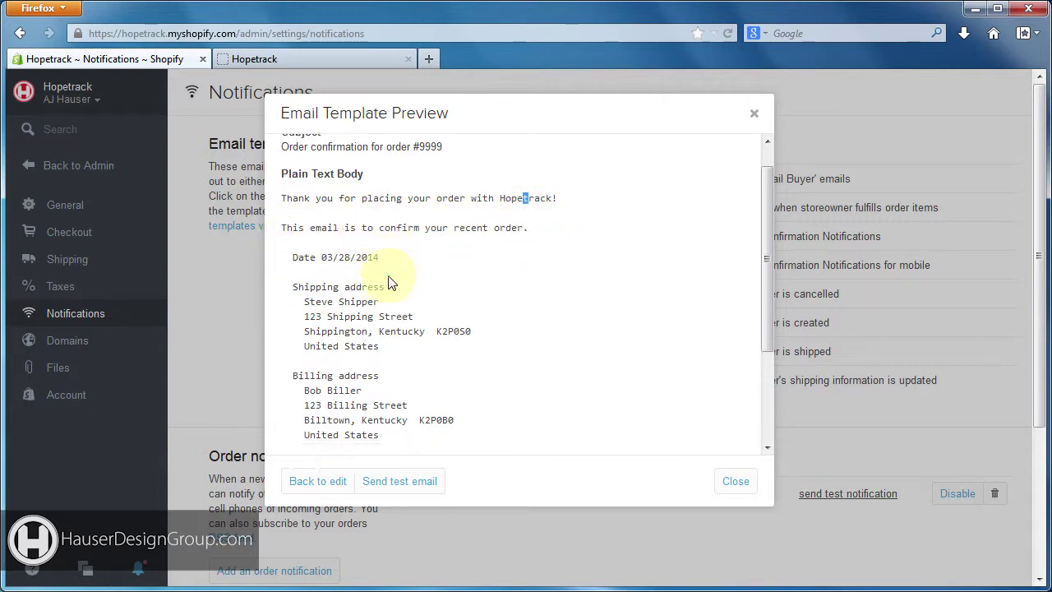
{"action": "scroll", "coordinate": [424, 268], "scroll_direction": "down", "scroll_amount": 5}
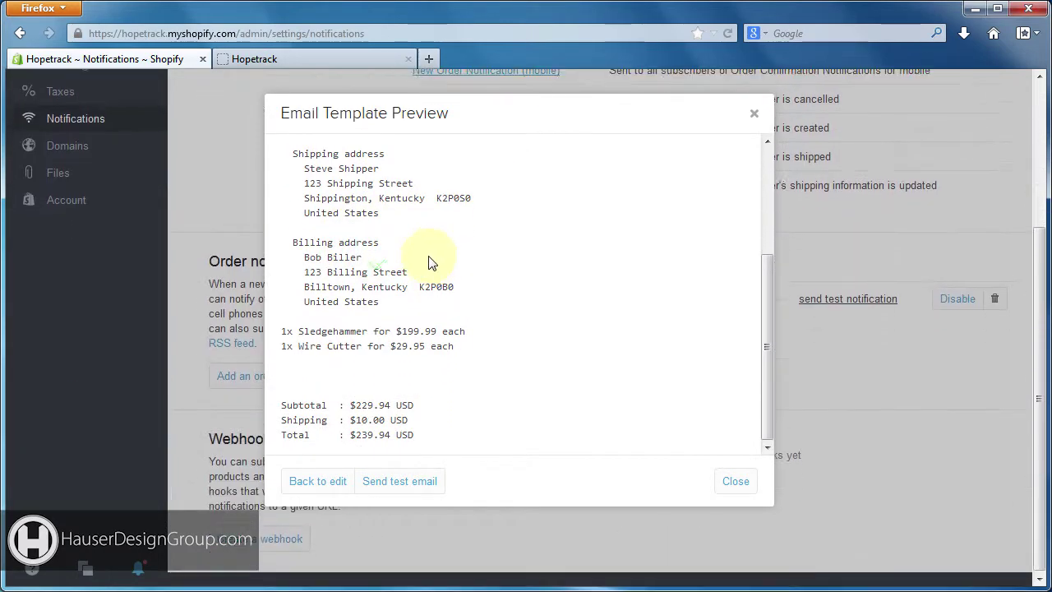
{"action": "scroll", "coordinate": [430, 263], "scroll_direction": "up", "scroll_amount": 2}
{"action": "scroll", "coordinate": [429, 261], "scroll_direction": "up", "scroll_amount": 1}
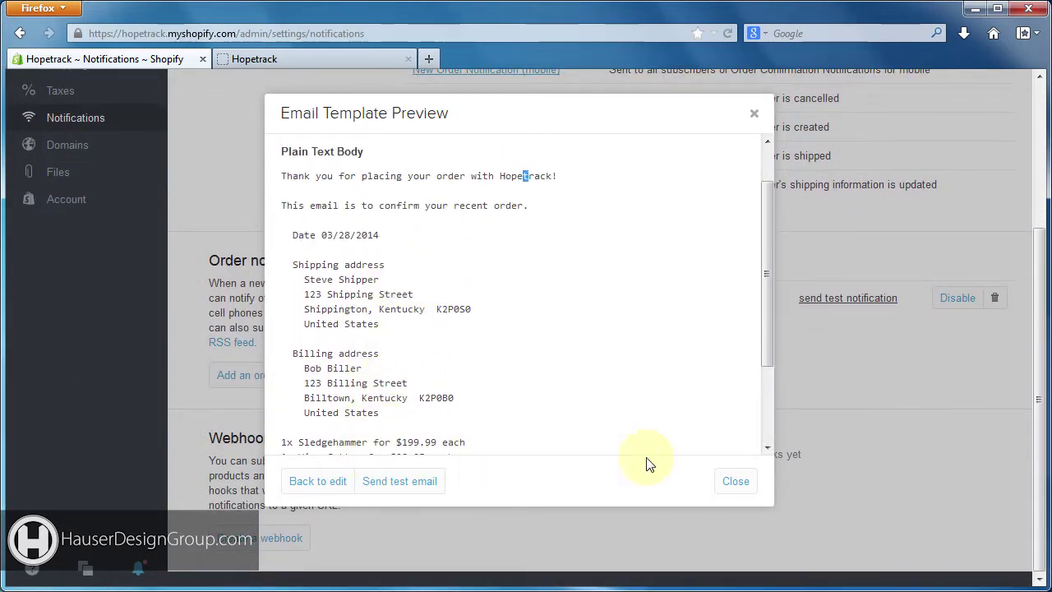
{"action": "left_click", "coordinate": [748, 487]}
{"action": "scroll", "coordinate": [531, 331], "scroll_direction": "up", "scroll_amount": 3}
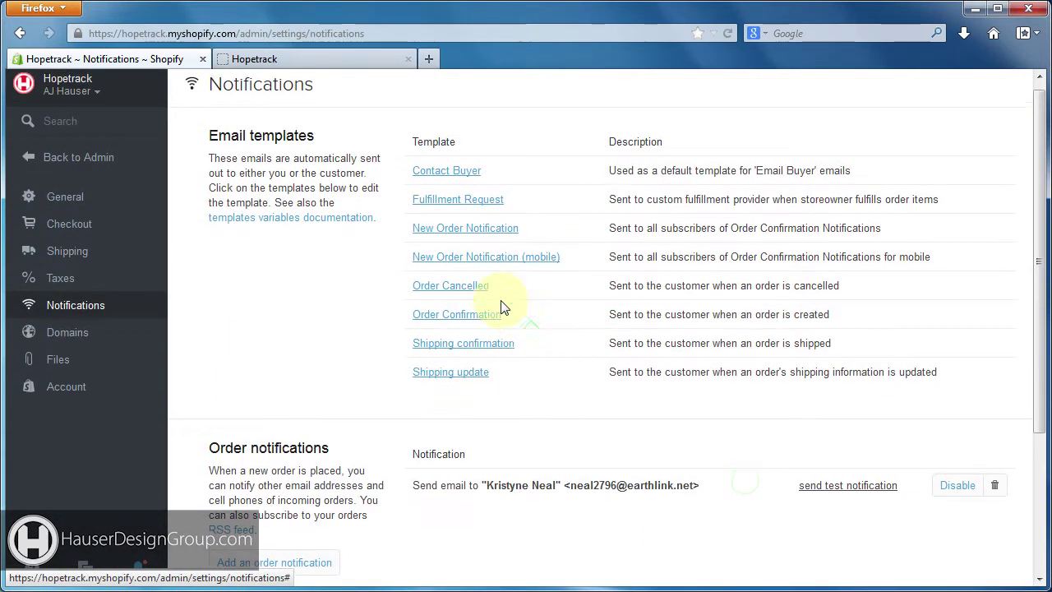
Step: Reopen Order Confirmation, preview it, and go back to the template editor
{"action": "left_click", "coordinate": [452, 317]}
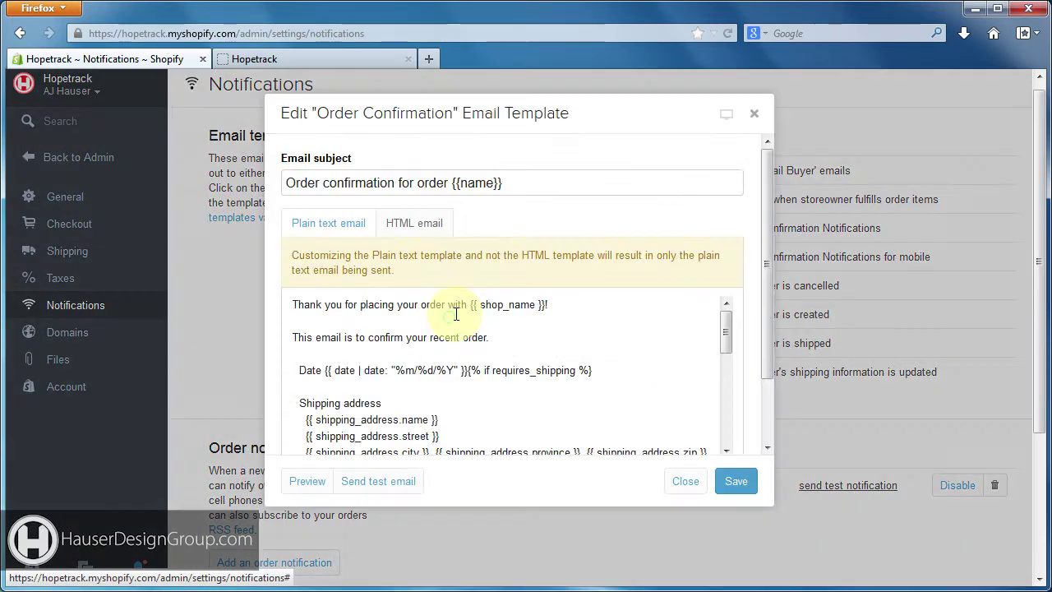
{"action": "left_click", "coordinate": [311, 485]}
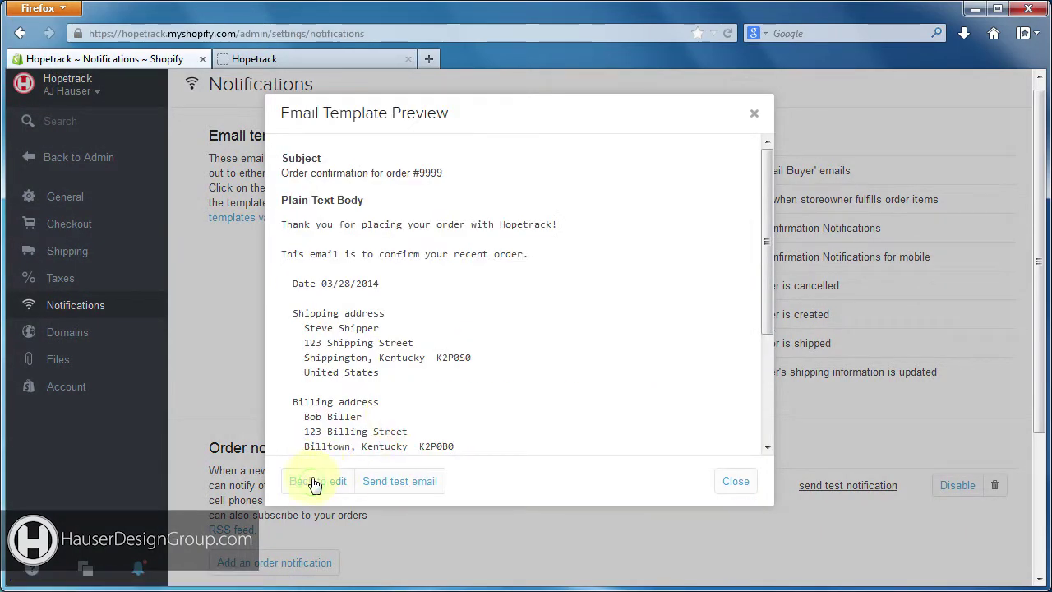
{"action": "left_click", "coordinate": [327, 491]}
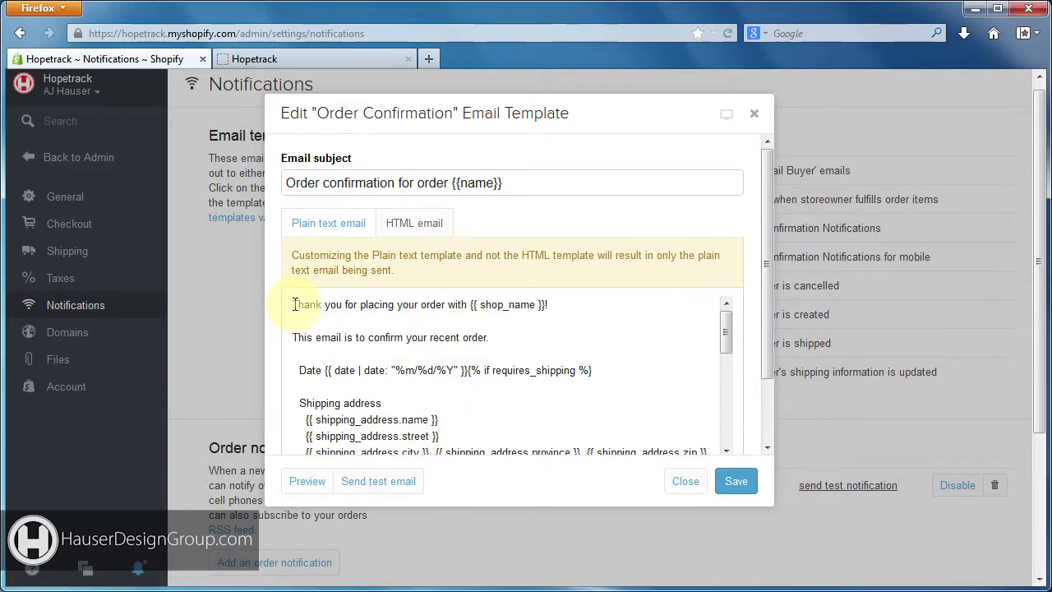
Step: Select the plain-text body's opening thank-you line, after examining the {{ shop_name }} placeholder
{"action": "left_click_drag", "start_coordinate": [293, 304], "coordinate": [594, 298]}
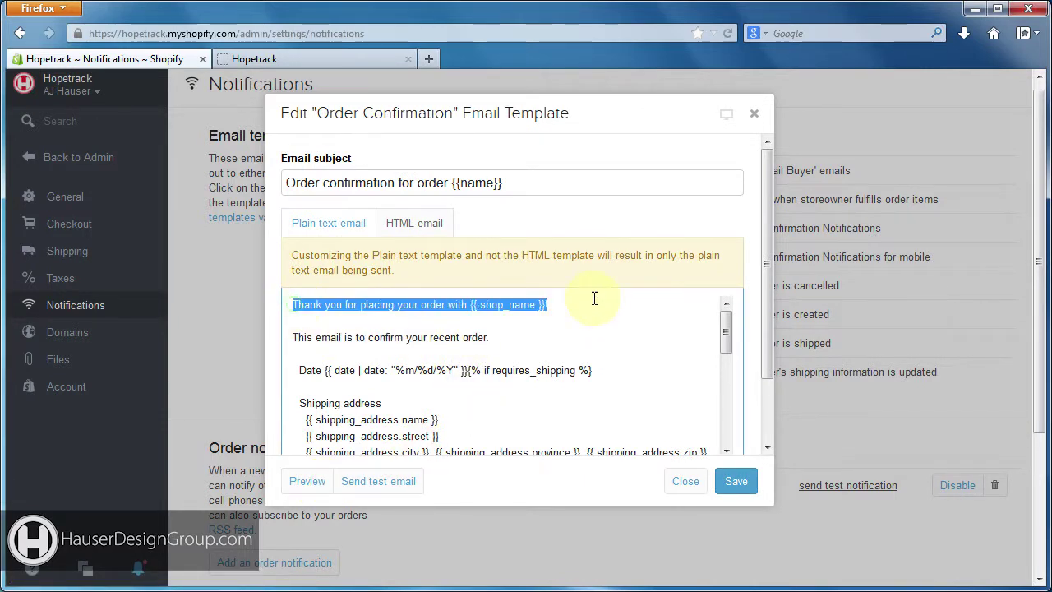
{"action": "left_click", "coordinate": [425, 304]}
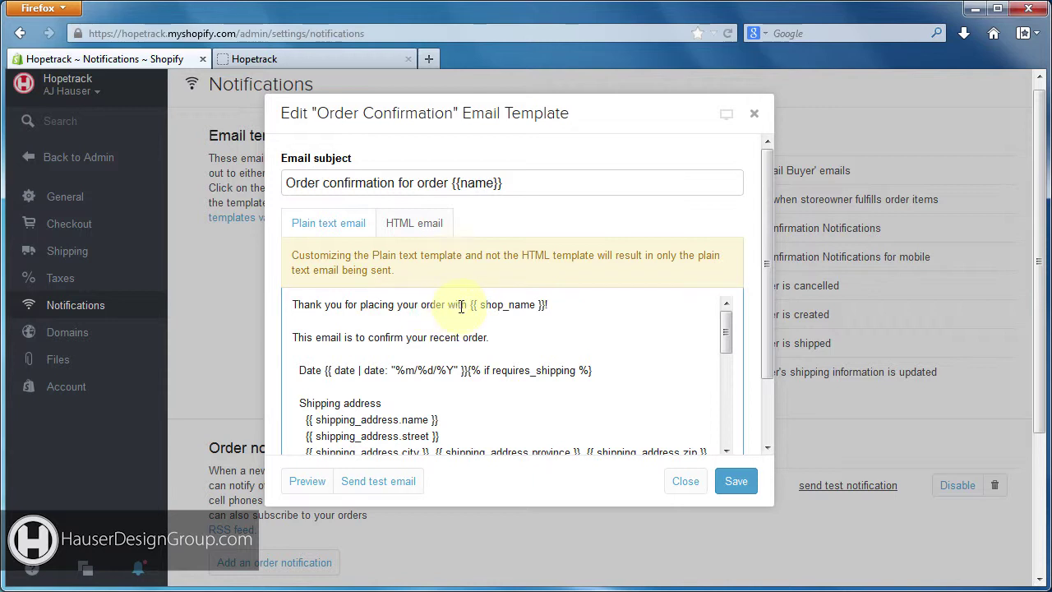
{"action": "left_click_drag", "start_coordinate": [477, 305], "coordinate": [546, 305]}
{"action": "left_click_drag", "start_coordinate": [480, 306], "coordinate": [535, 306]}
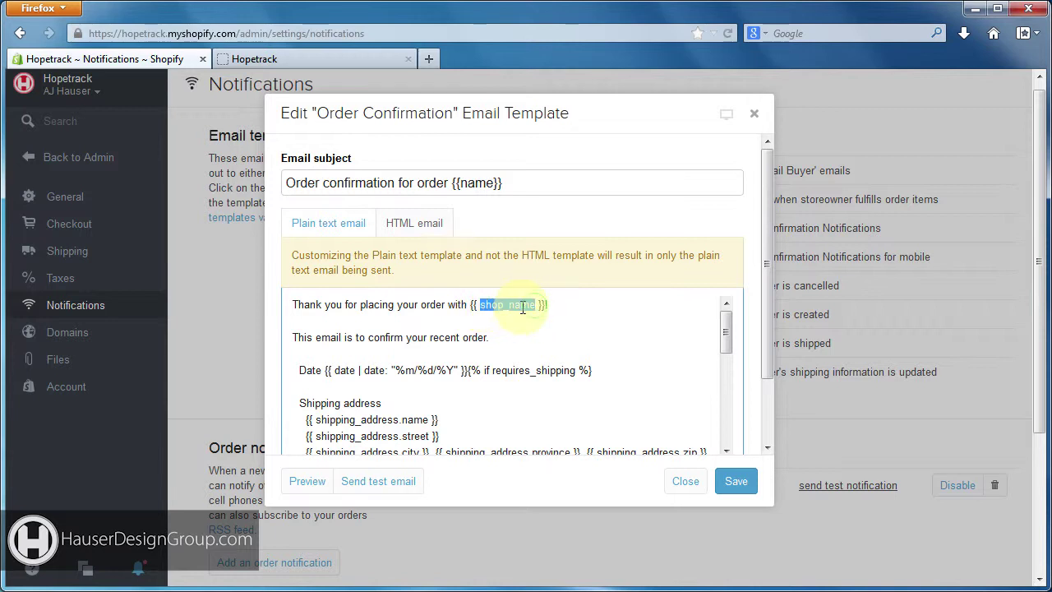
{"action": "left_click", "coordinate": [501, 304]}
{"action": "left_click_drag", "start_coordinate": [294, 302], "coordinate": [578, 304]}
Step: Replace the opening line with a personal thank-you and 'If you have any issues contact me directly.'
{"action": "key", "text": "BackSpace"}
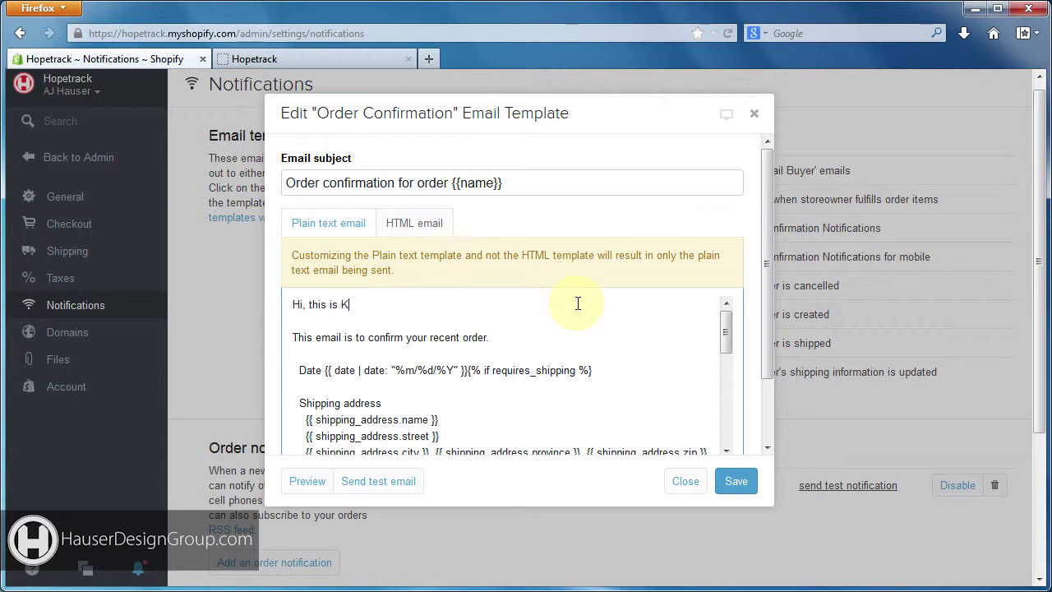
{"action": "type", "text": "Hi, this is Kris. Thank you for ordering my awesome product. They are A W E S O M E"}
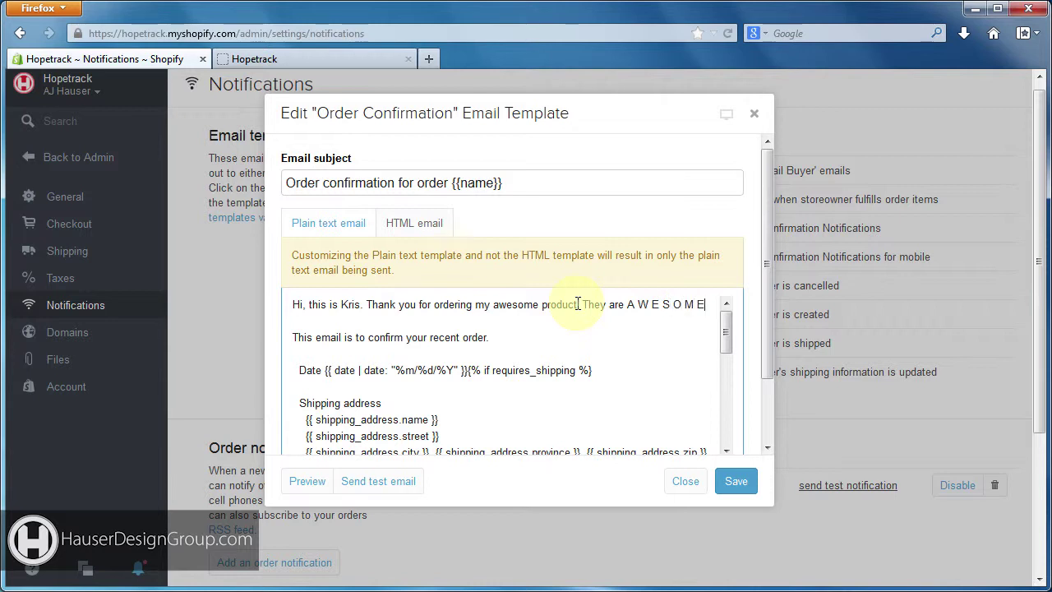
{"action": "key", "text": "Return"}
{"action": "key", "text": "Return"}
{"action": "type", "text": "If ypou"}
{"action": "key", "text": "BackSpace"}
{"action": "key", "text": "BackSpace"}
{"action": "key", "text": "BackSpace"}
{"action": "key", "text": "BackSpace"}
{"action": "key", "text": "BackSpace"}
{"action": "key", "text": "BackSpace"}
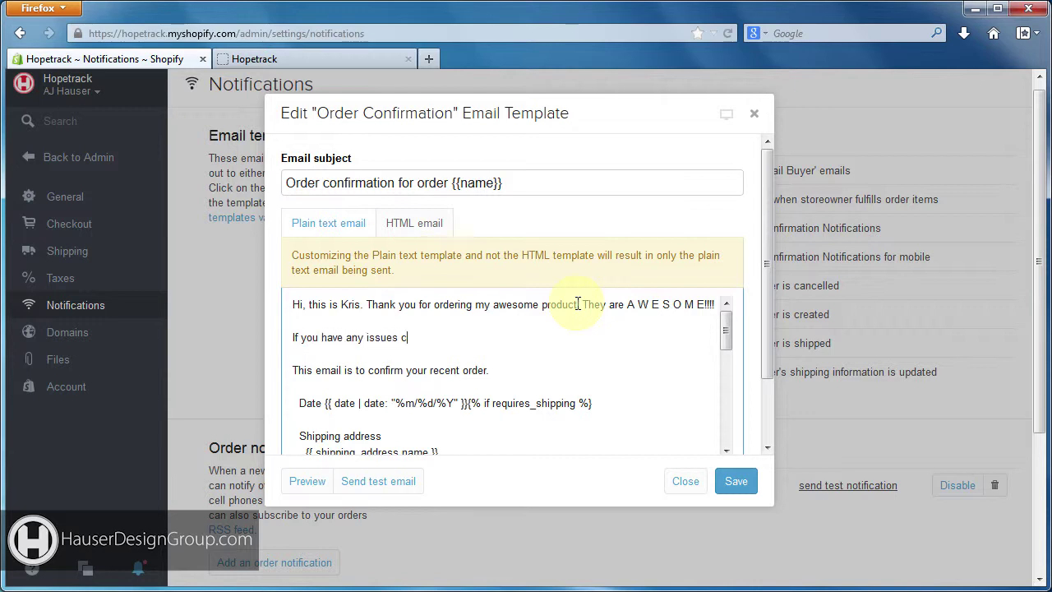
{"action": "type", "text": "me directly."}
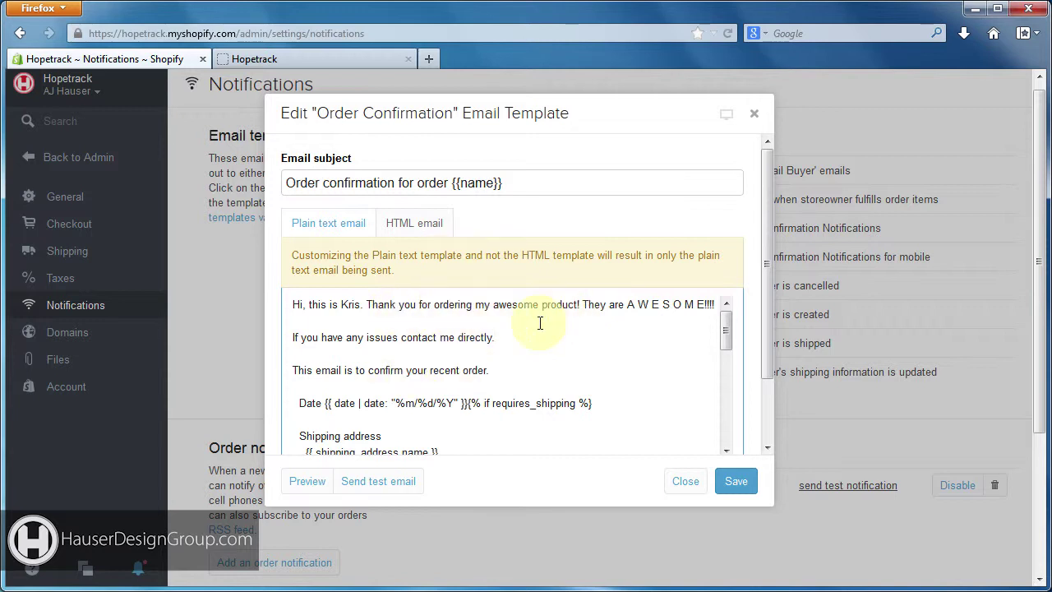
Step: Preview the personalised email, then reopen and close the Order Confirmation editor
{"action": "left_click", "coordinate": [307, 487]}
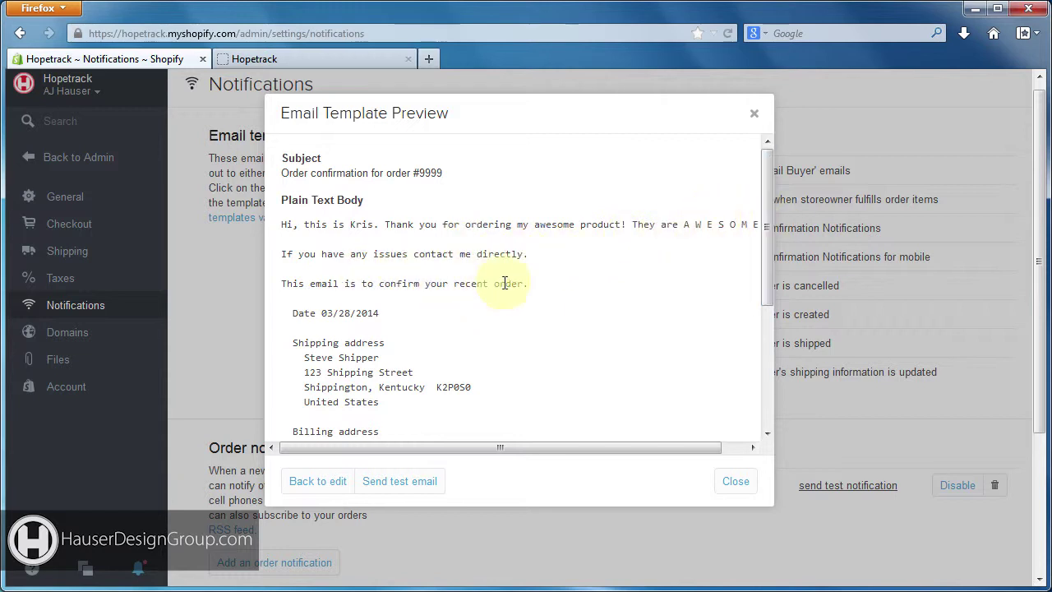
{"action": "left_click", "coordinate": [737, 483]}
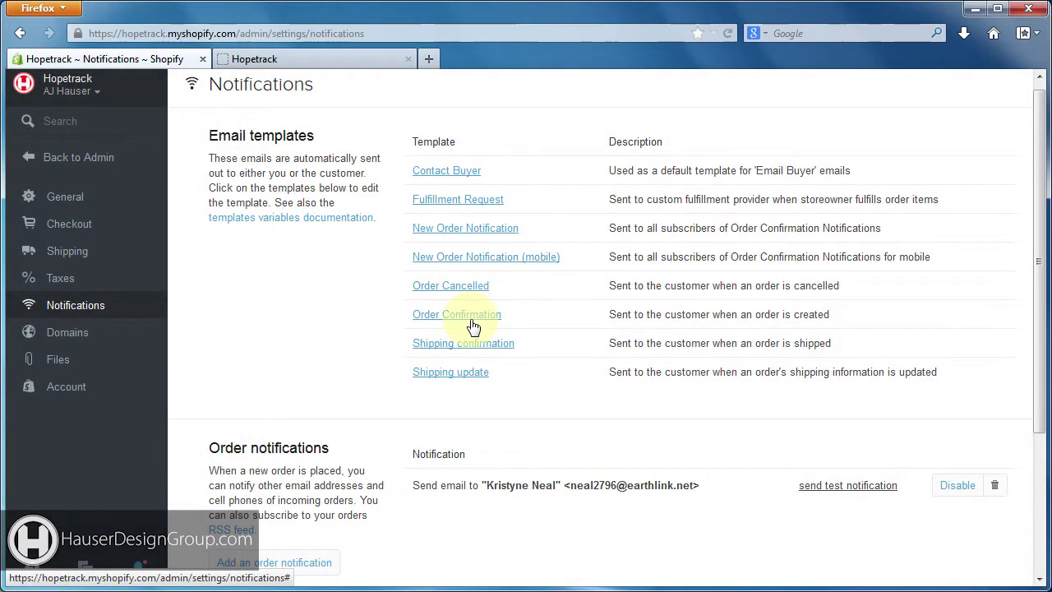
{"action": "left_click", "coordinate": [470, 318]}
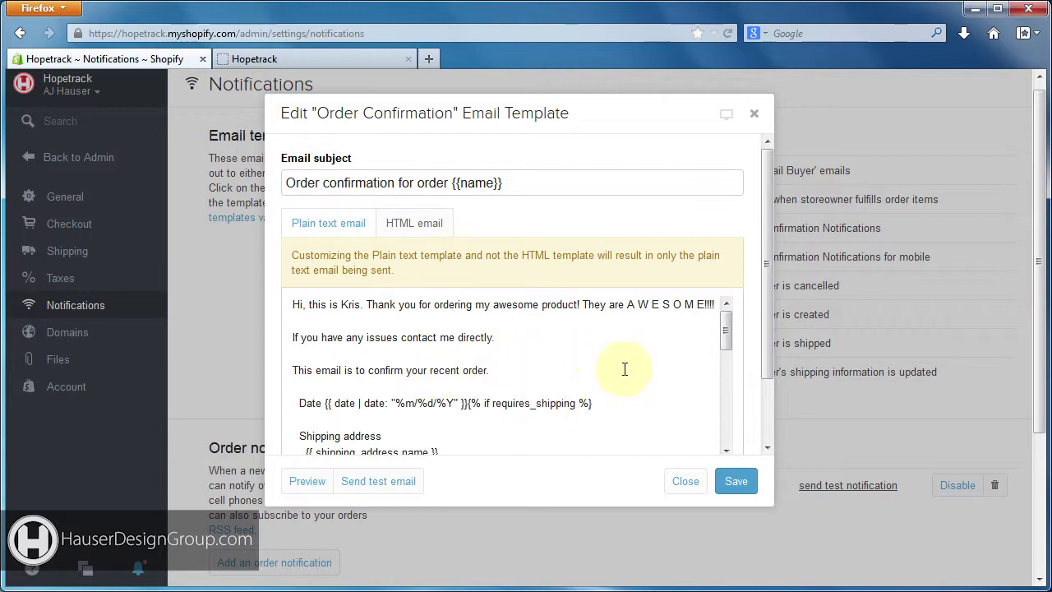
{"action": "left_click", "coordinate": [691, 484]}
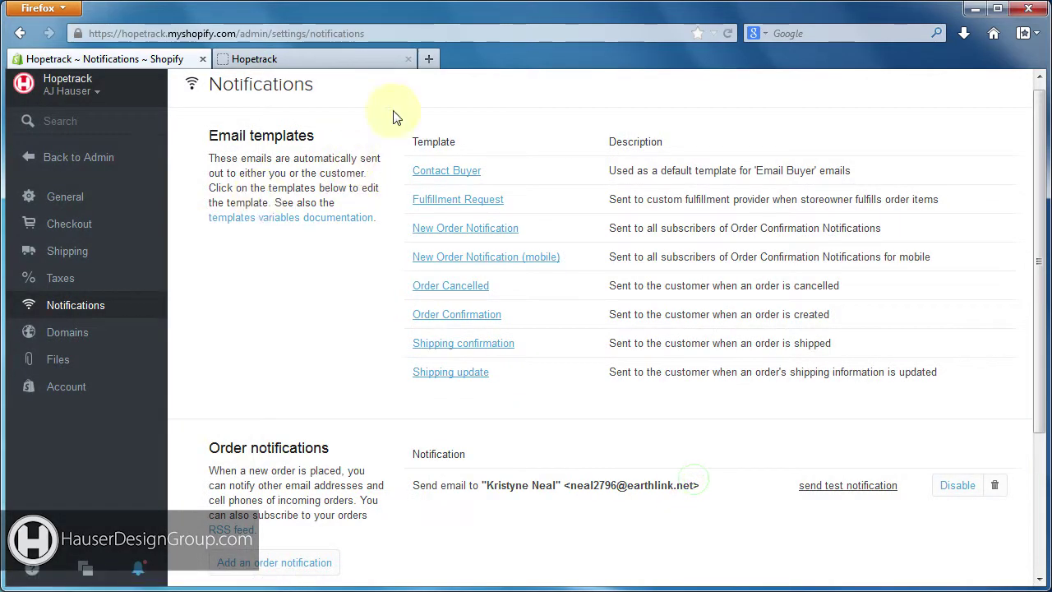
{"action": "left_click", "coordinate": [727, 32]}
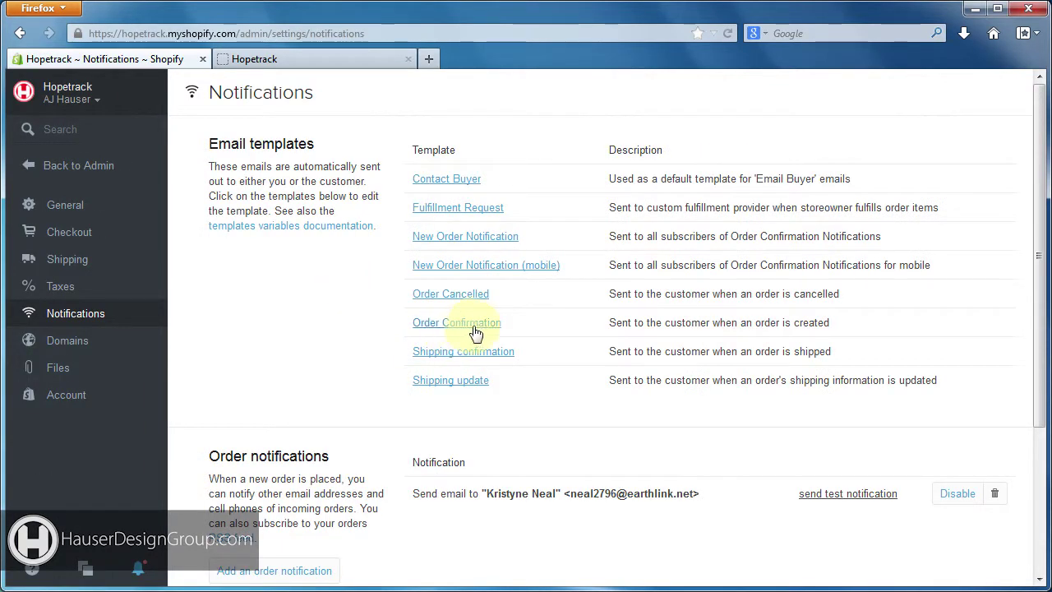
{"action": "left_click", "coordinate": [479, 331]}
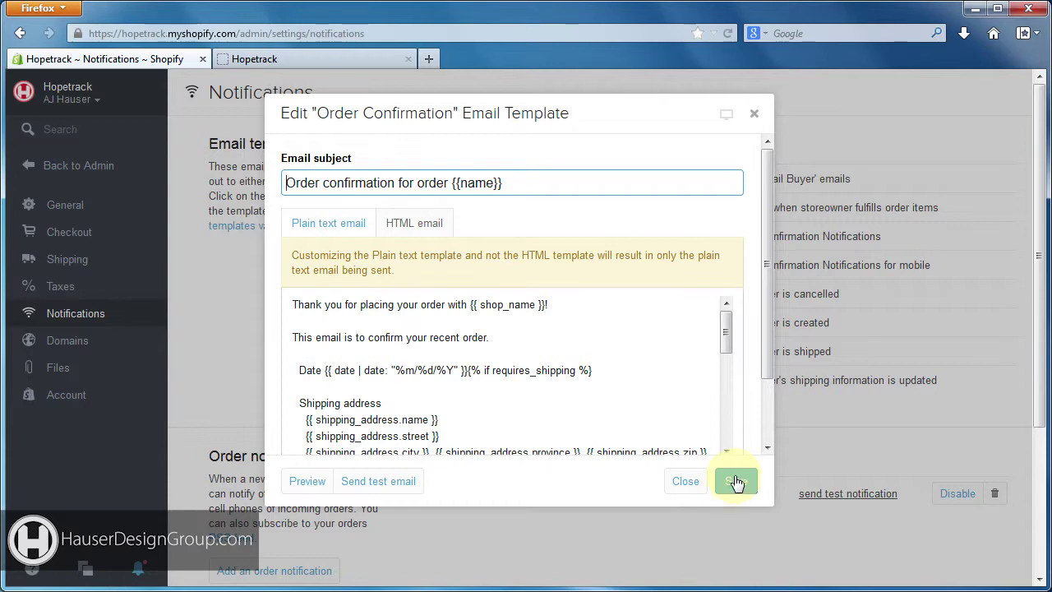
{"action": "left_click", "coordinate": [685, 481]}
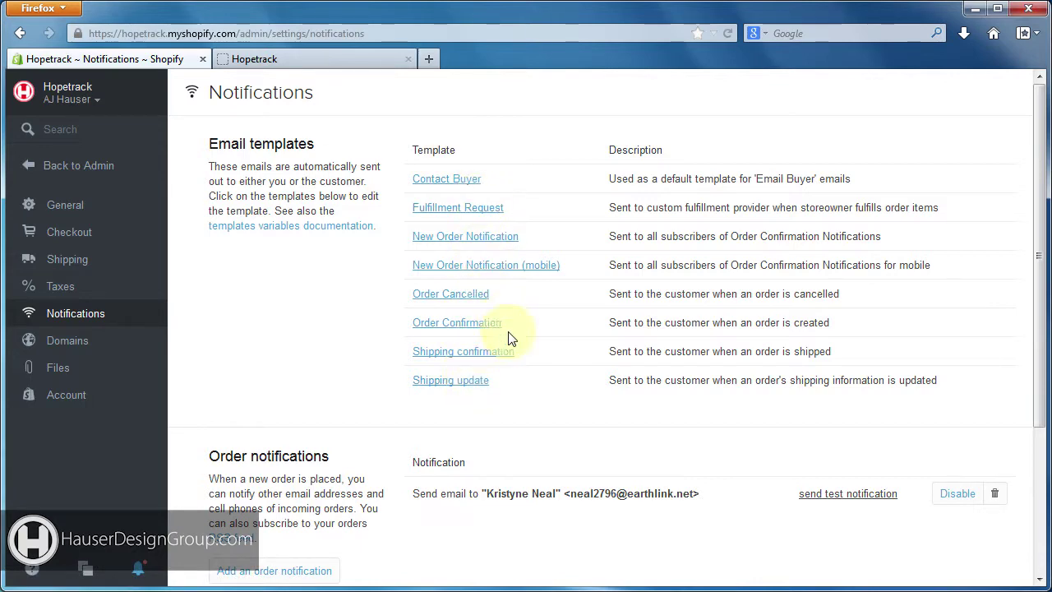
{"action": "scroll", "coordinate": [528, 382], "scroll_direction": "down", "scroll_amount": 4}
{"action": "scroll", "coordinate": [529, 378], "scroll_direction": "up", "scroll_amount": 2}
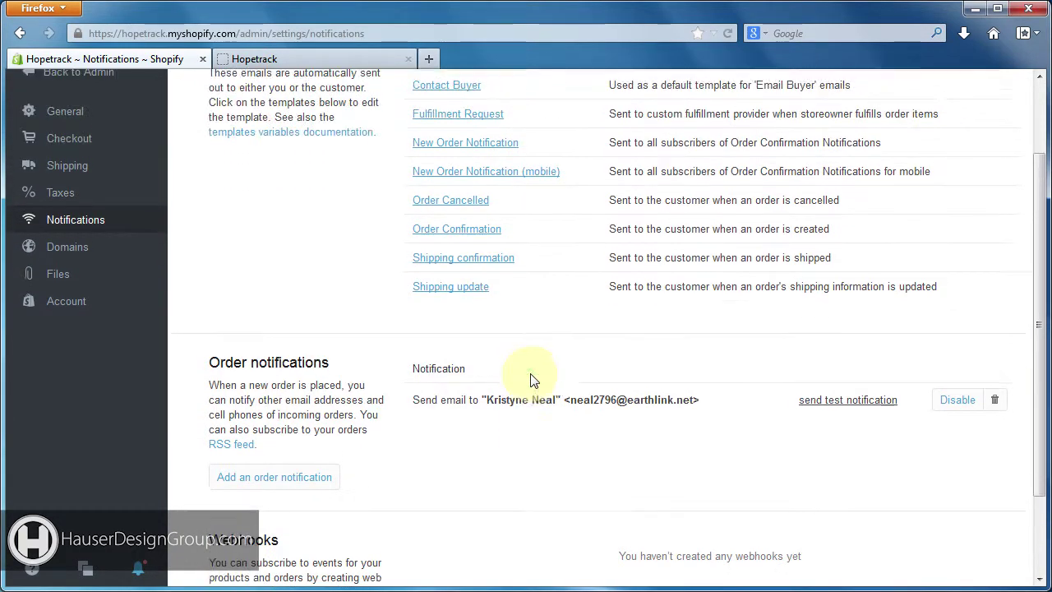
{"action": "left_click_drag", "start_coordinate": [209, 362], "coordinate": [369, 370]}
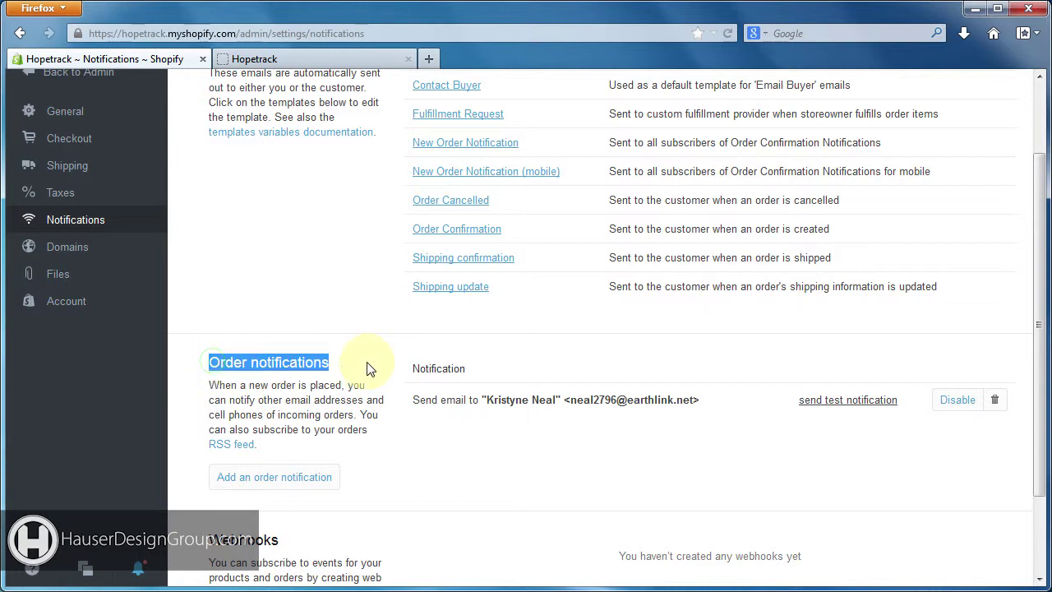
{"action": "left_click_drag", "start_coordinate": [486, 400], "coordinate": [691, 400]}
{"action": "left_click", "coordinate": [606, 403]}
{"action": "double_click", "coordinate": [651, 400]}
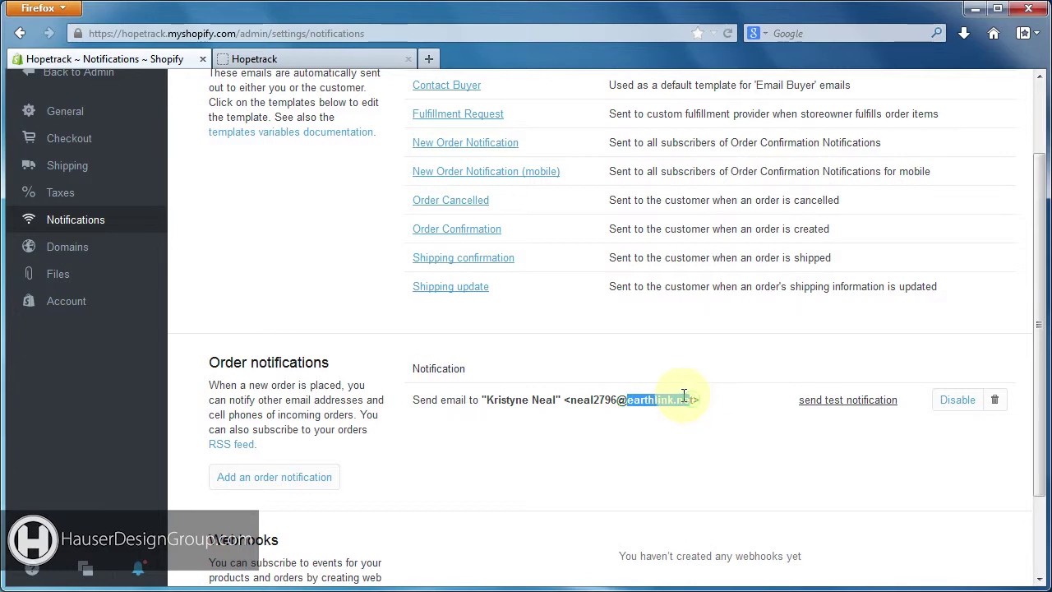
{"action": "scroll", "coordinate": [682, 398], "scroll_direction": "down", "scroll_amount": 2}
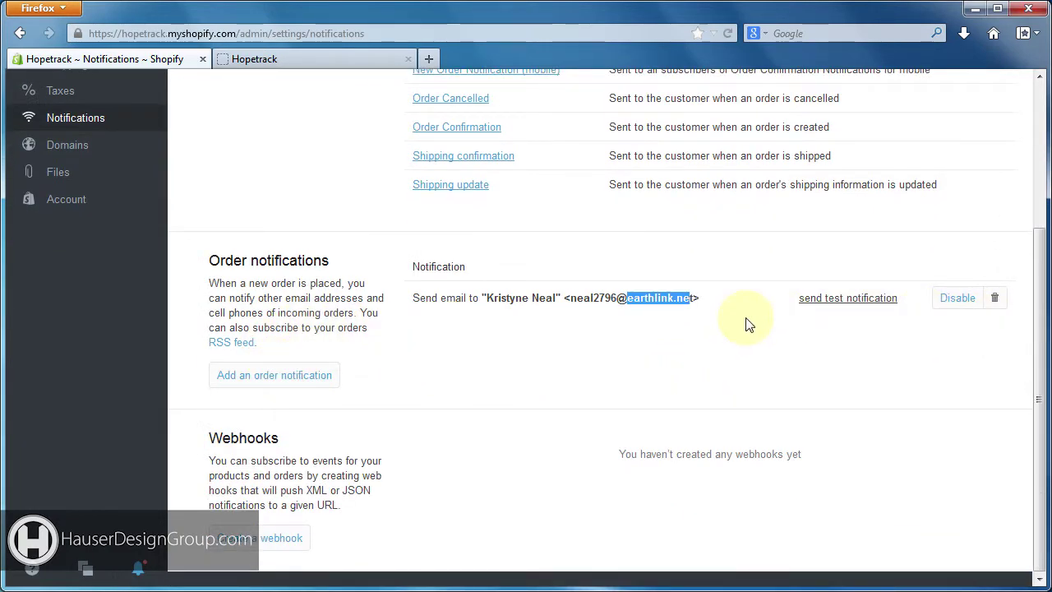
{"action": "scroll", "coordinate": [447, 328], "scroll_direction": "up", "scroll_amount": 4}
{"action": "scroll", "coordinate": [579, 329], "scroll_direction": "down", "scroll_amount": 2}
{"action": "scroll", "coordinate": [559, 271], "scroll_direction": "up", "scroll_amount": 2}
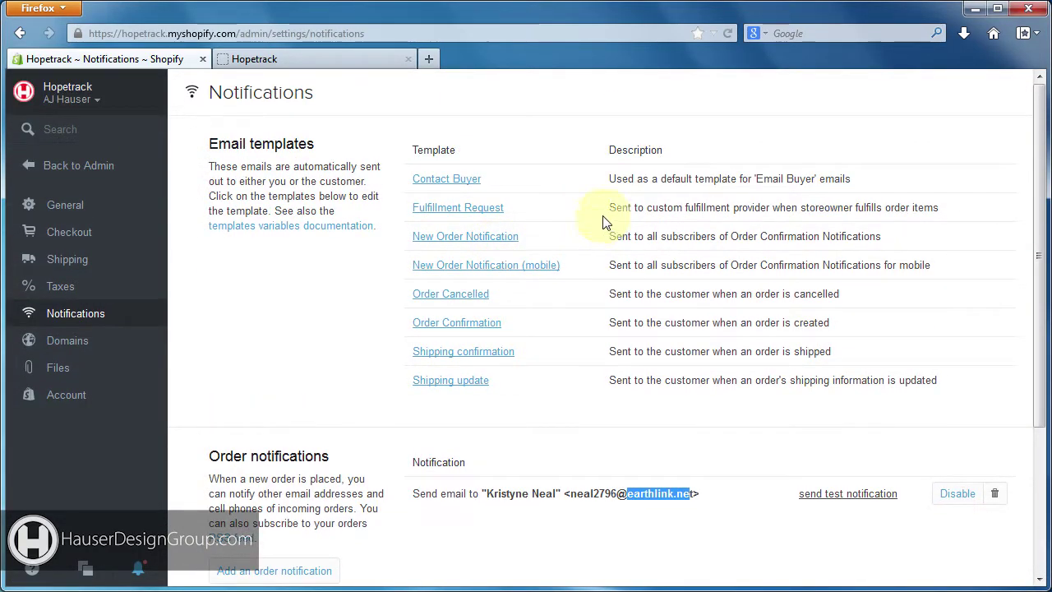